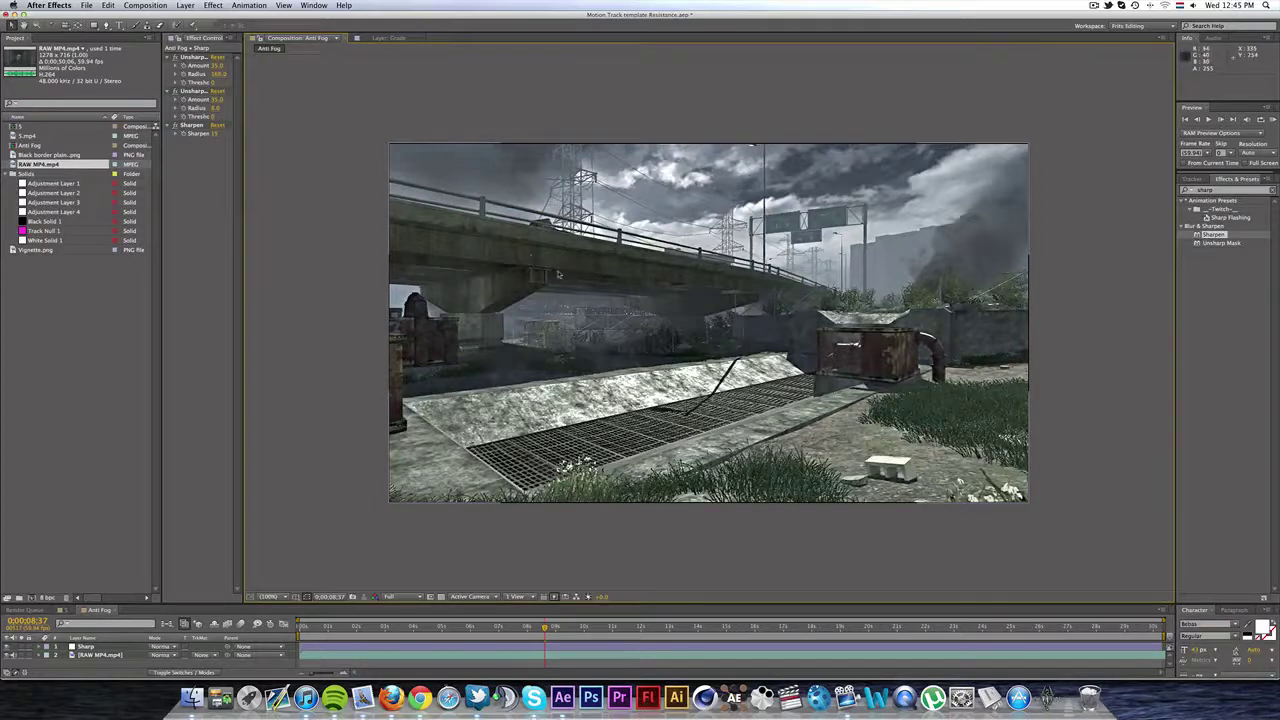
Step: Toggle the sharpening layer off and on to compare, then enlarge the timeline and effect panels
click(8, 647)
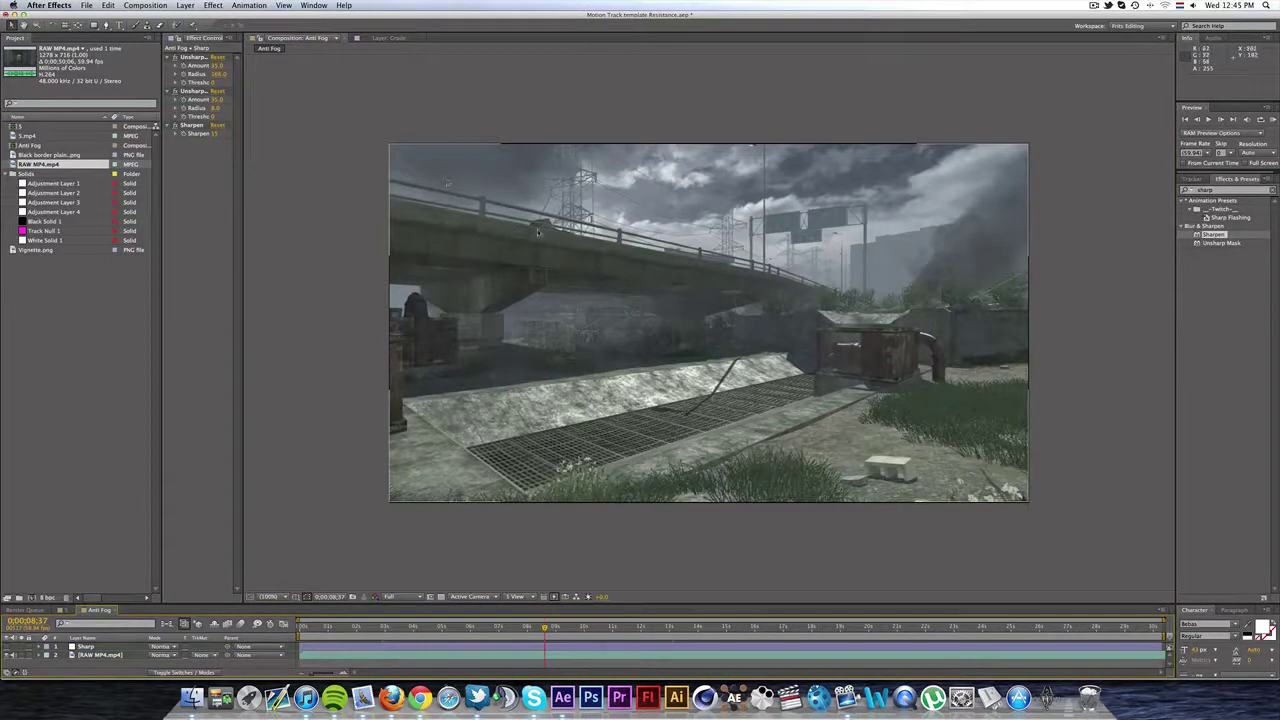
click(8, 647)
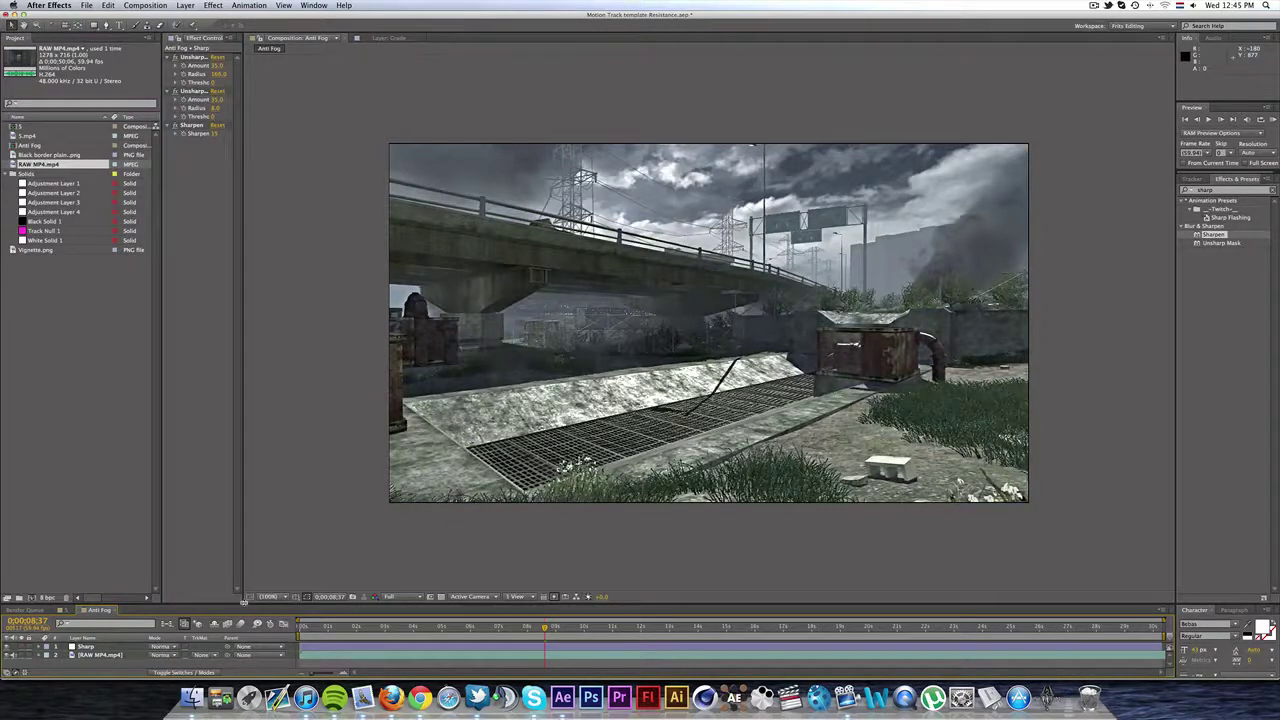
mouse_move(243, 603)
mouse_down()
mouse_move(259, 393)
mouse_move(259, 410)
mouse_up()
drag(261, 305, 441, 308)
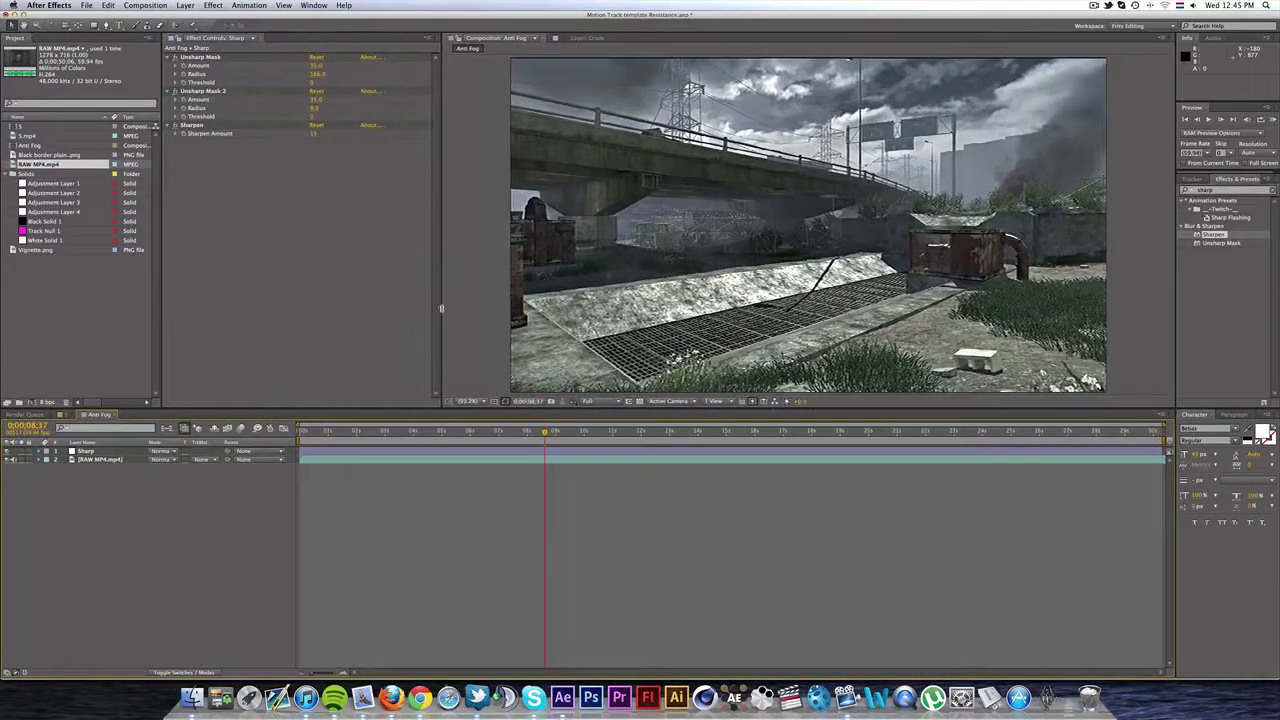
Step: Create the Anti Fog composition, add RAW MP4.mp4 to it, and move to about 7 seconds
click(148, 6)
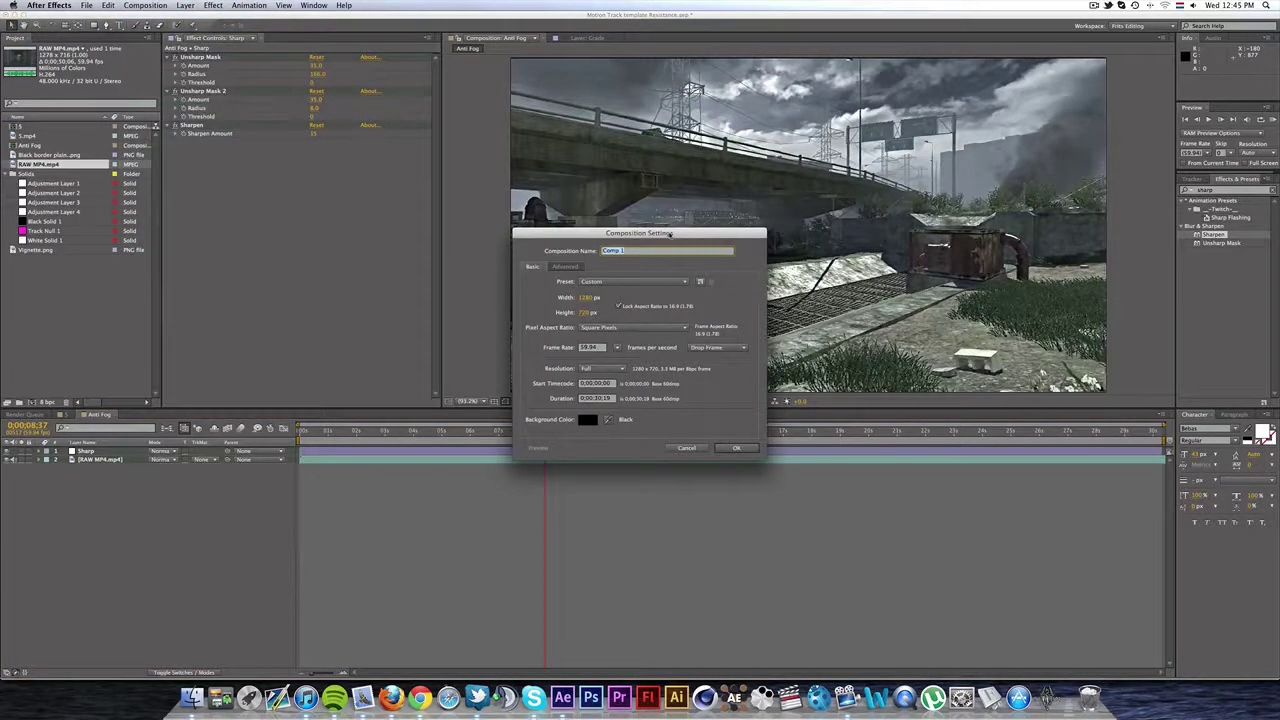
text(Anti Fog)
key(Return)
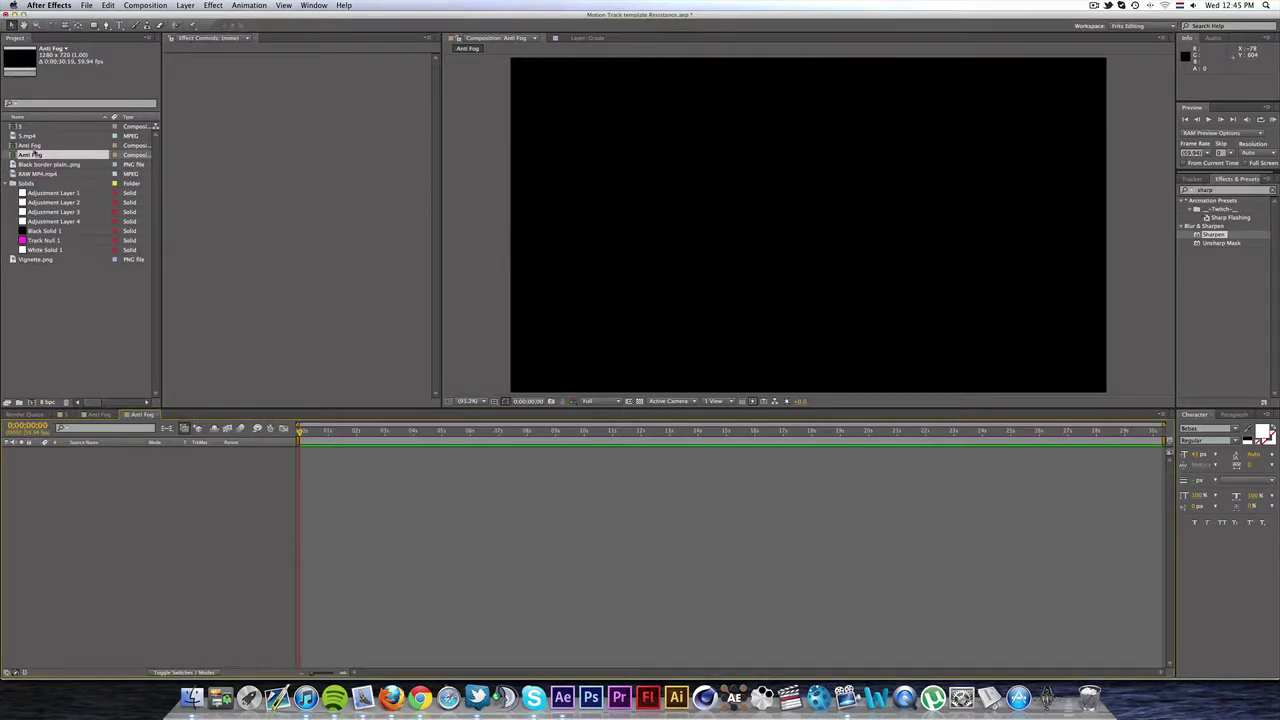
drag(38, 173, 114, 517)
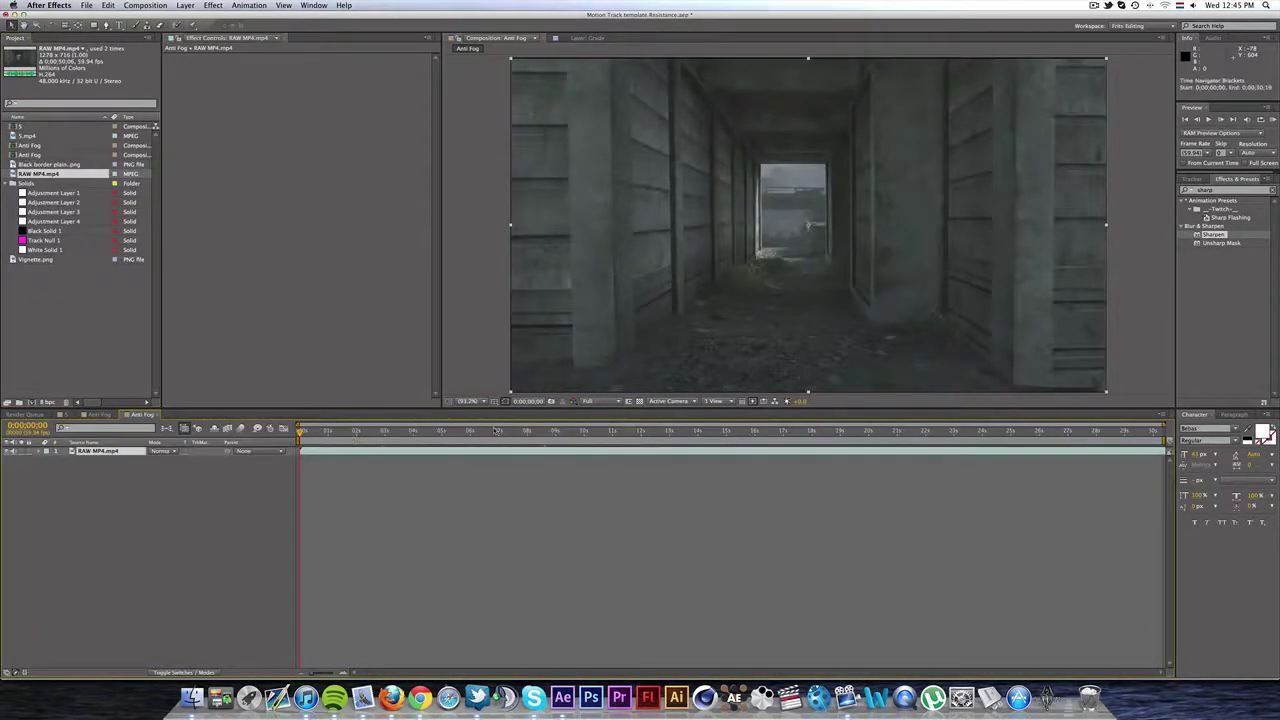
drag(496, 430, 505, 432)
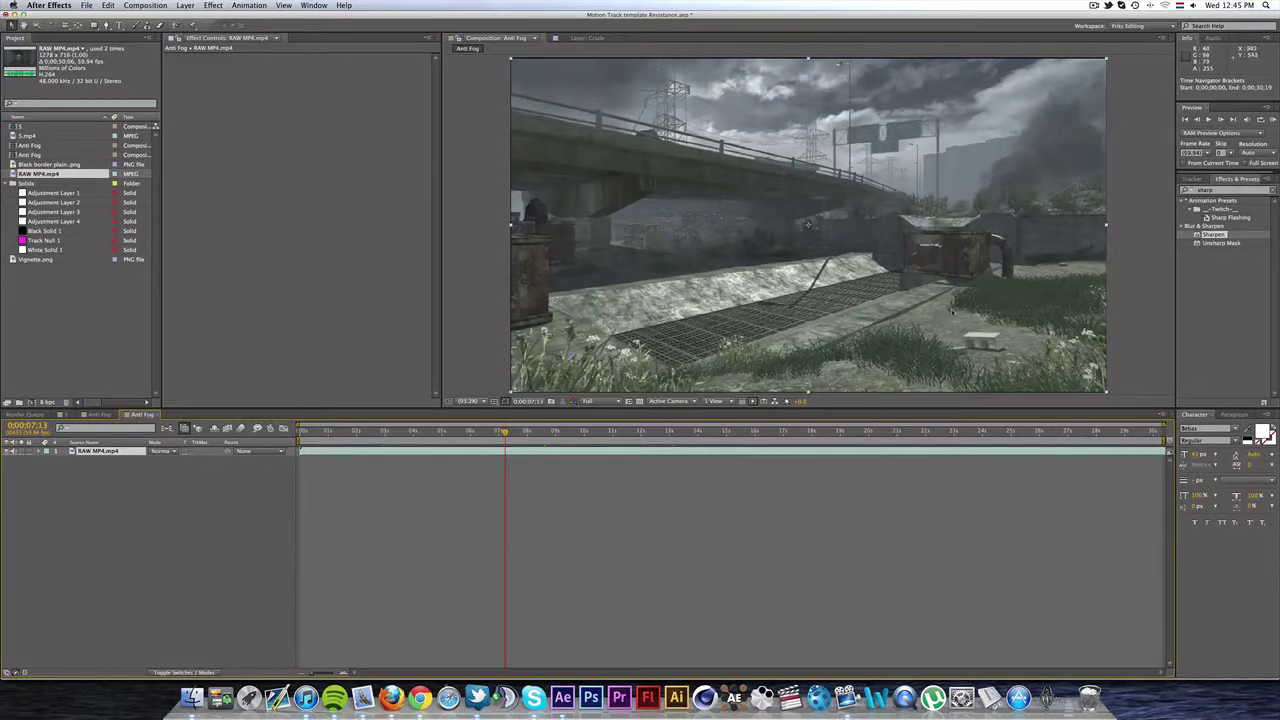
Step: Add a new adjustment layer to the composition and name it Sharp
right_click(147, 537)
mouse_move(208, 542)
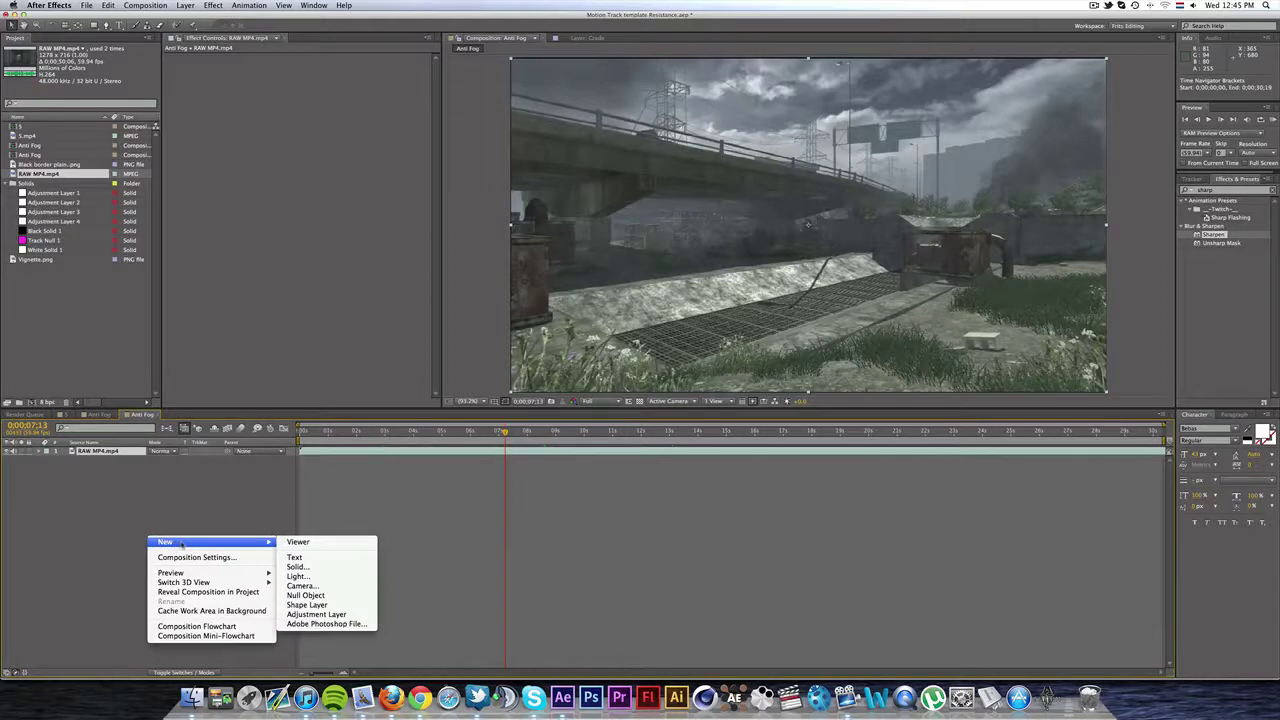
click(316, 614)
key(Return)
text(Sharp)
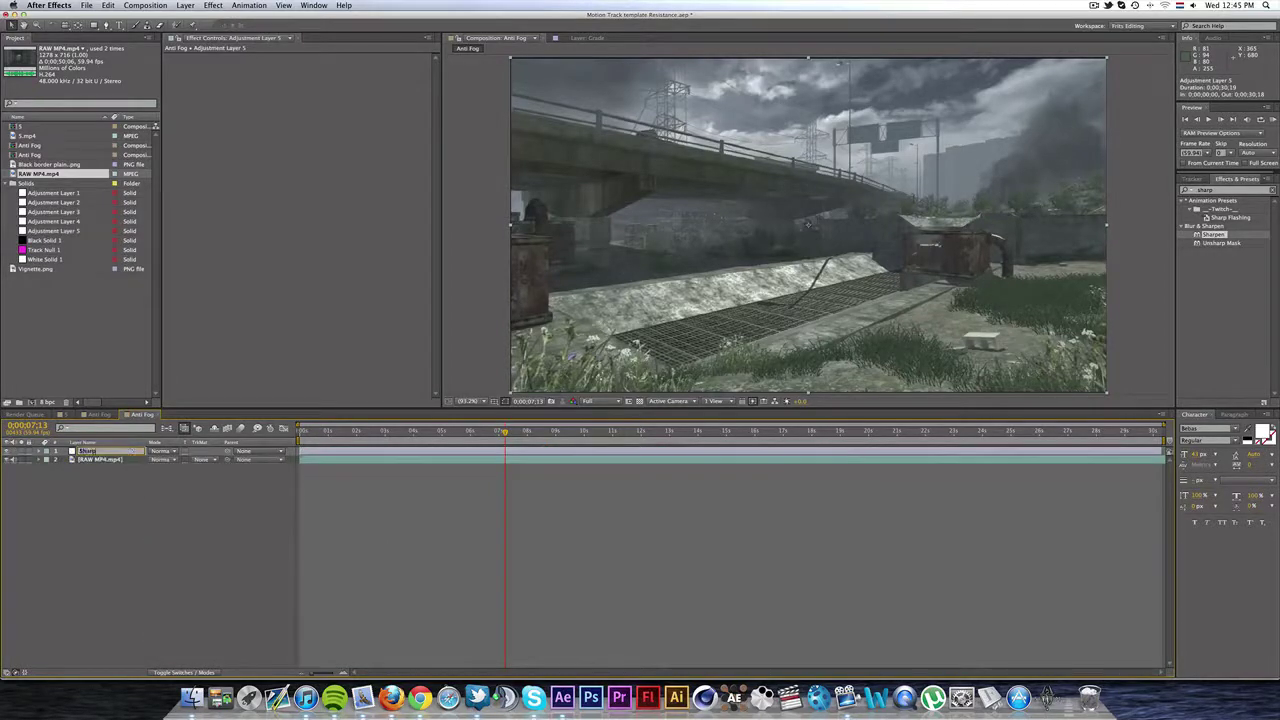
key(Return)
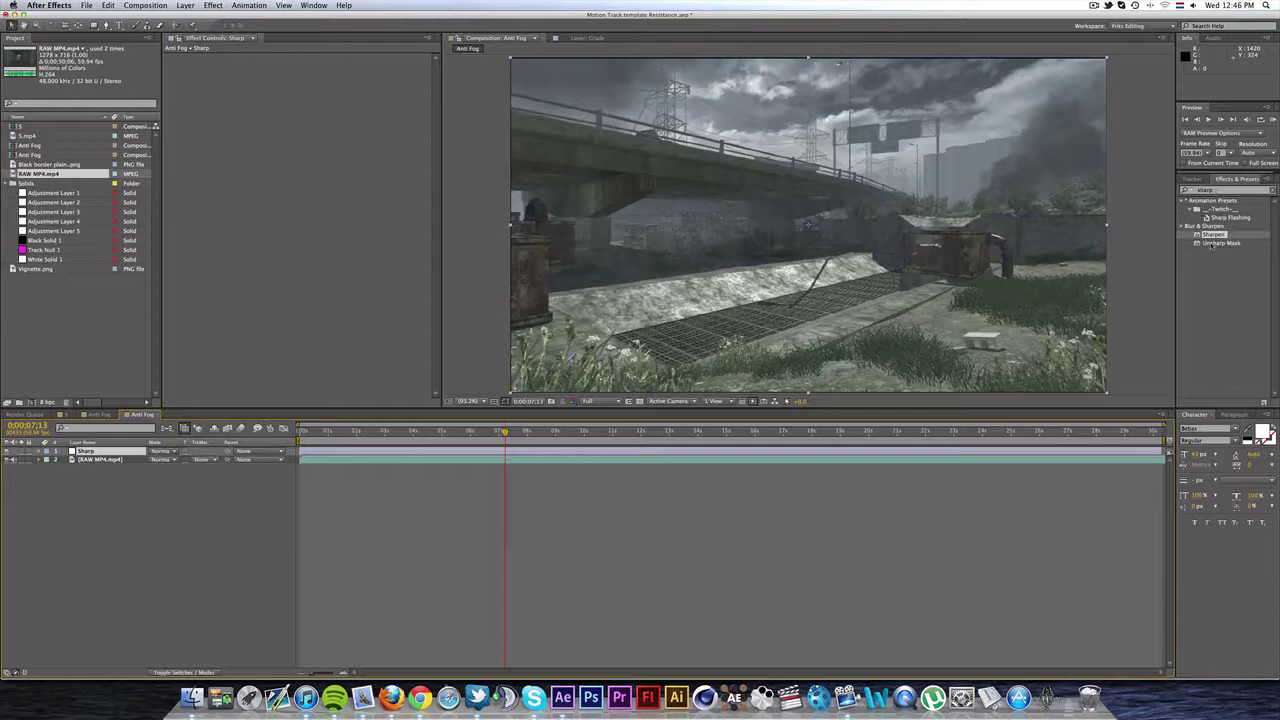
Step: Apply Unsharp Mask to the Sharp layer with Amount 150 and a radius around 25
drag(1222, 243, 850, 450)
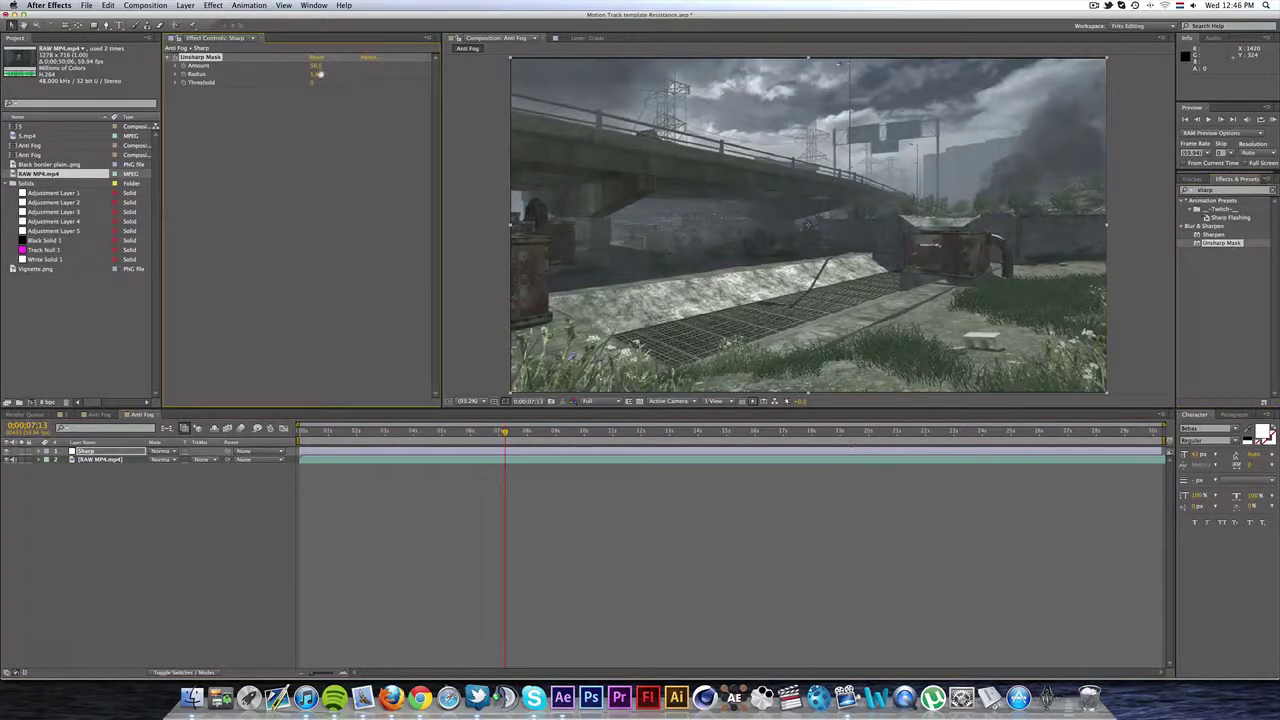
click(318, 66)
text(150)
key(Tab)
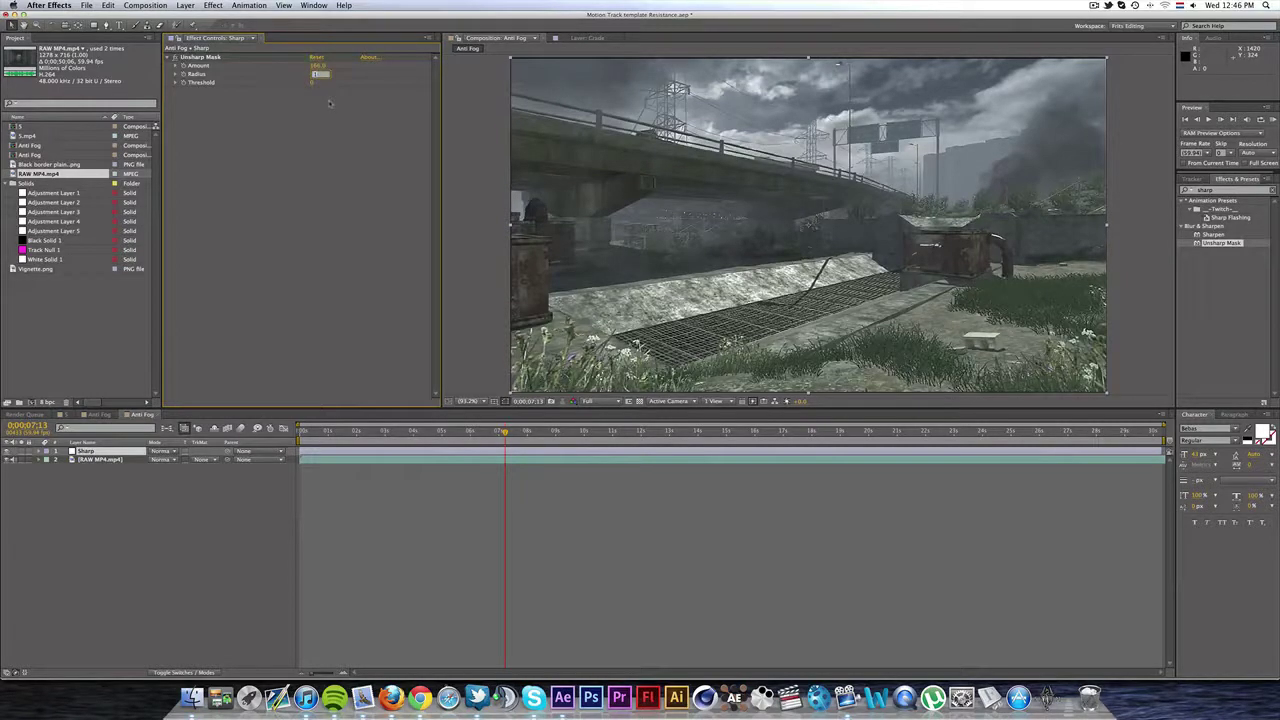
key(Return)
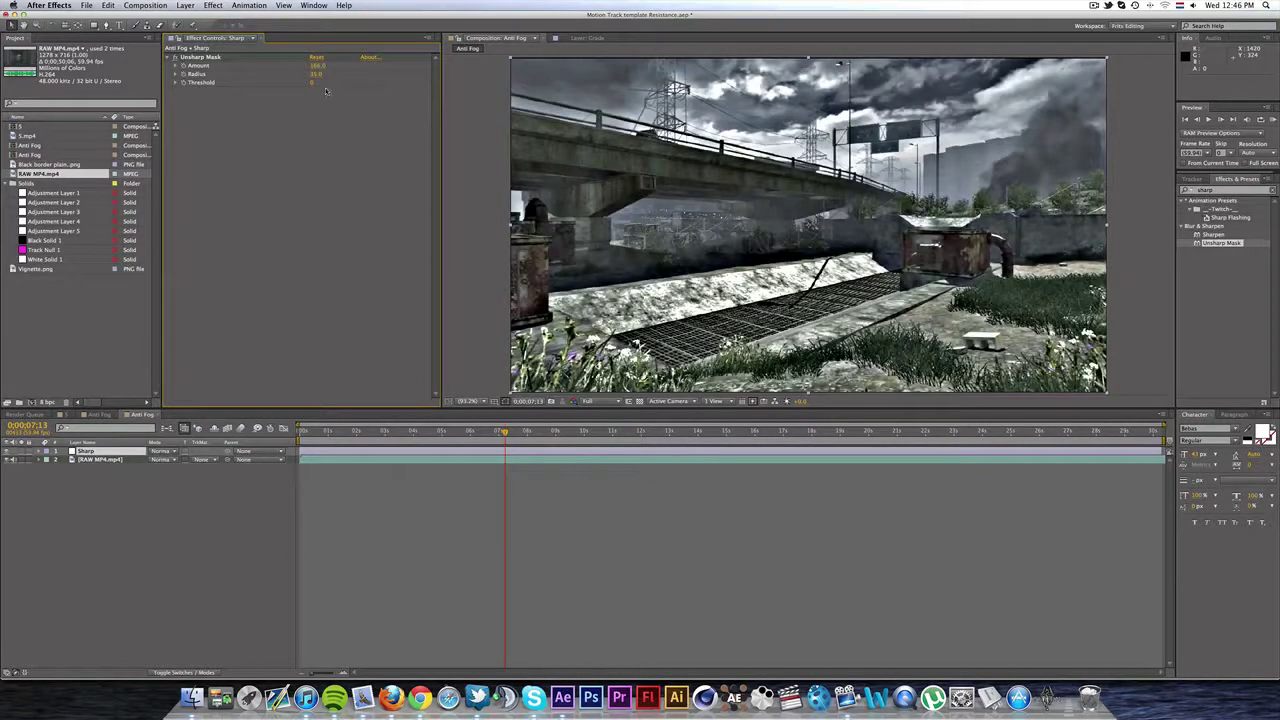
drag(316, 74, 129, 402)
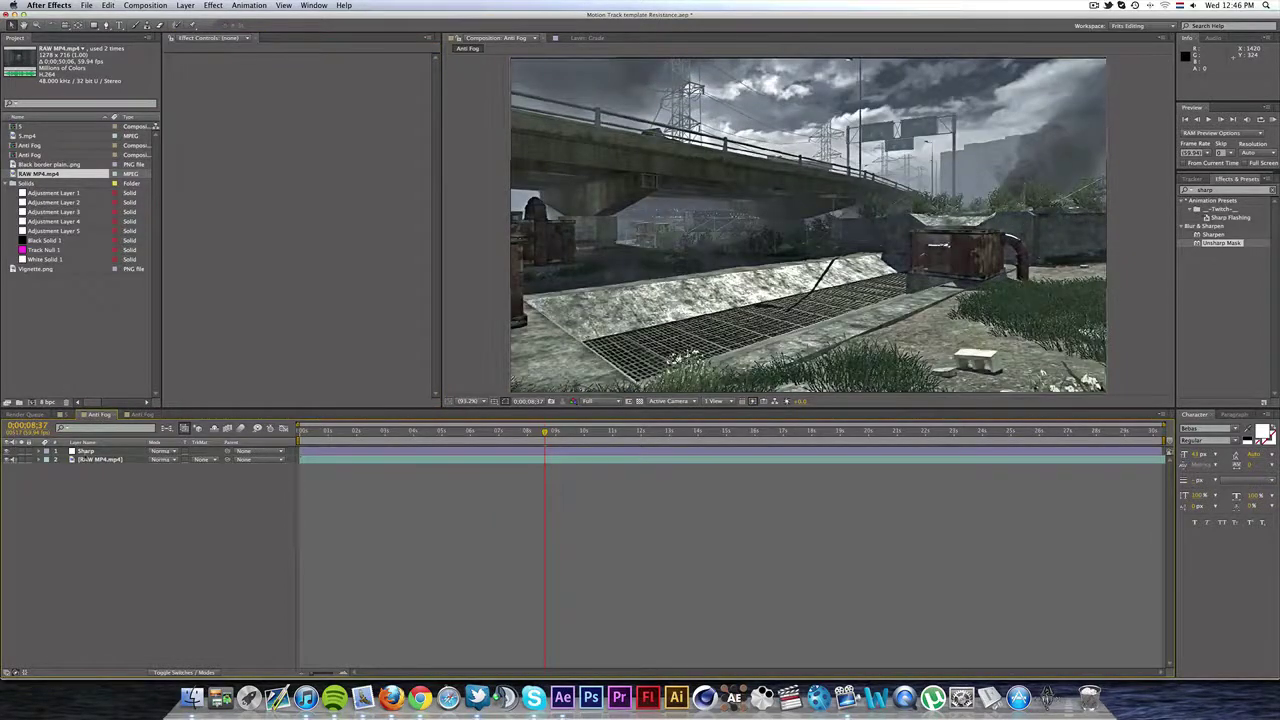
Step: Check the reference comp's settings, set Unsharp Mask Amount to 35, and apply a second Unsharp Mask
click(124, 452)
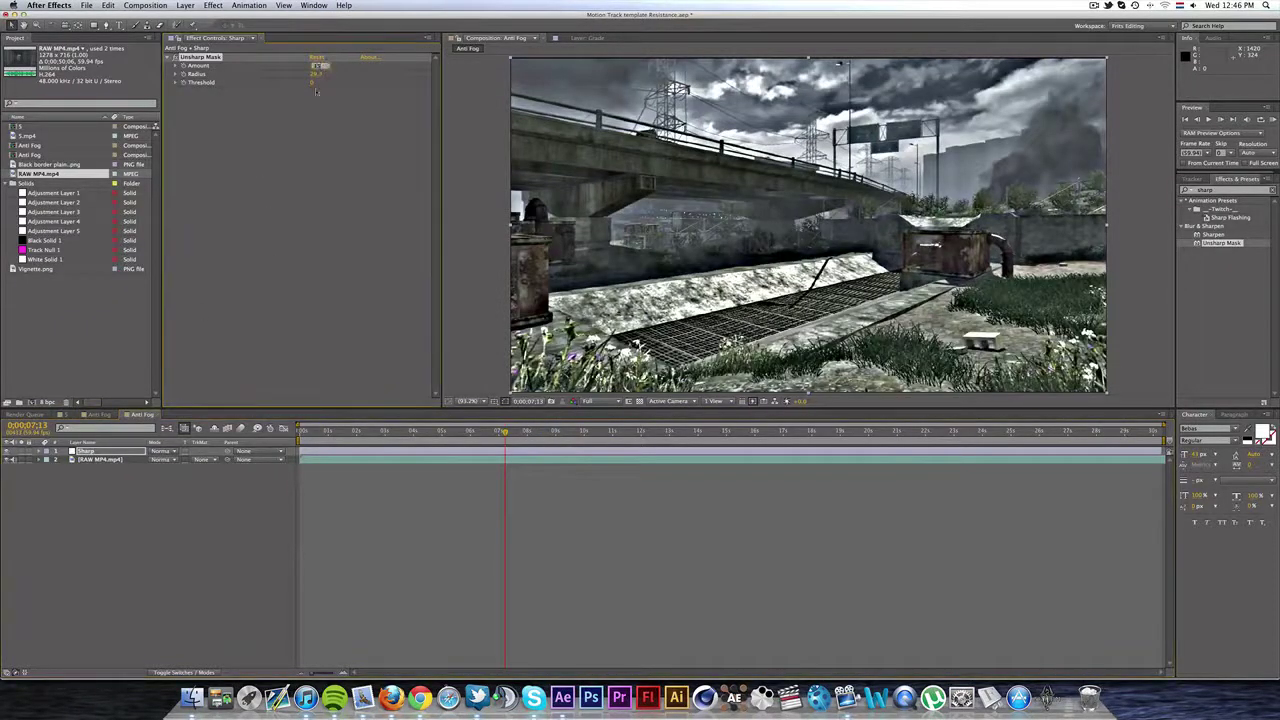
text(35)
key(Return)
click(334, 168)
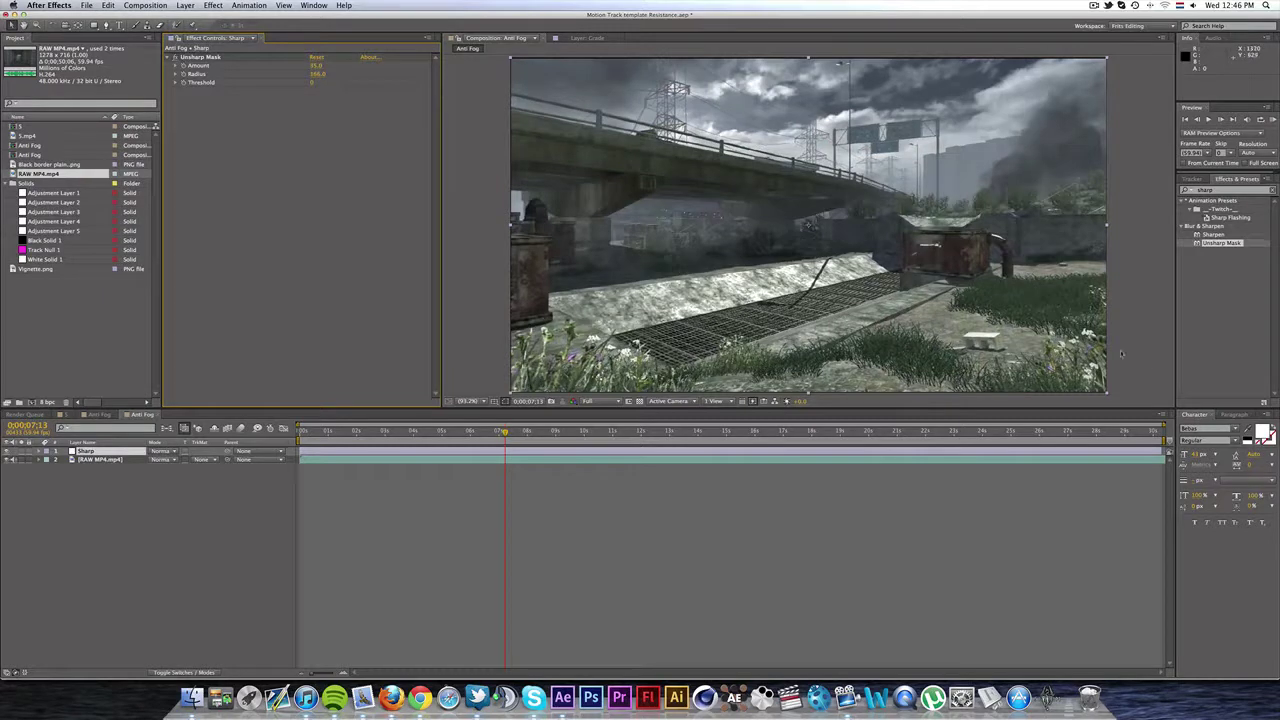
drag(1219, 251, 808, 224)
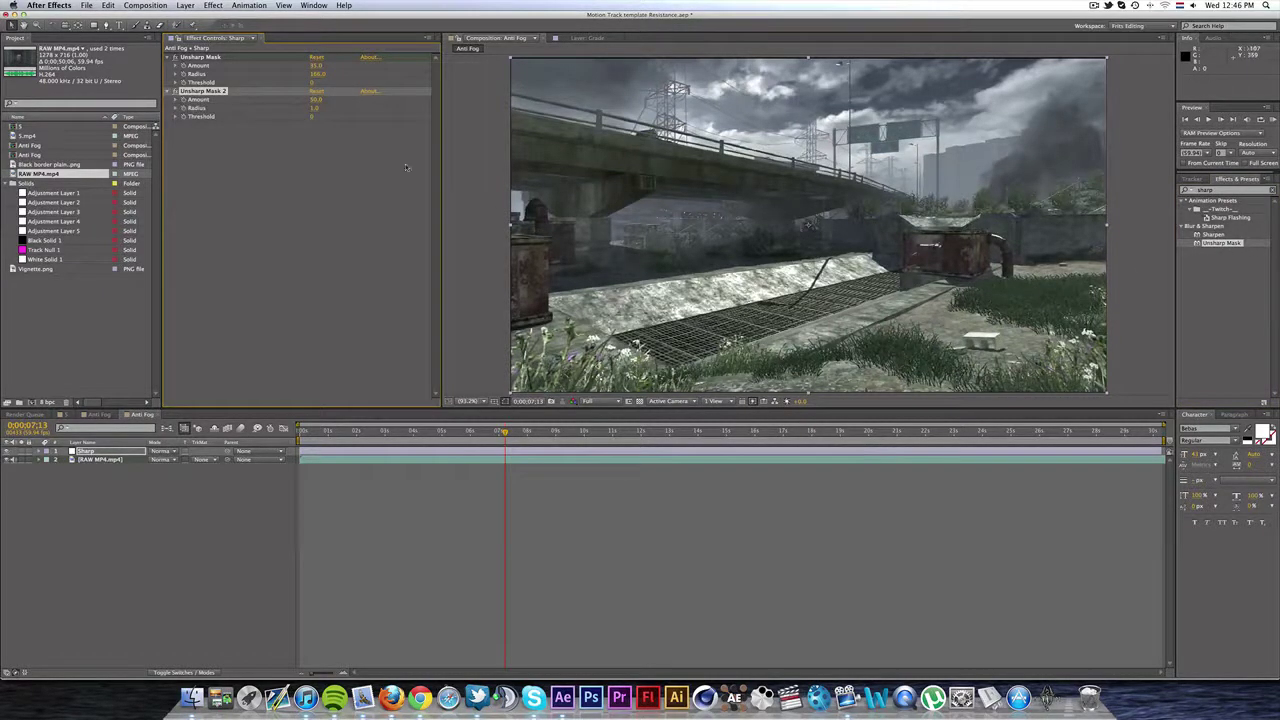
Step: Change the second Unsharp Mask's radius, then enable the Sharp adjustment layer's visibility
click(316, 108)
text(5)
key(Return)
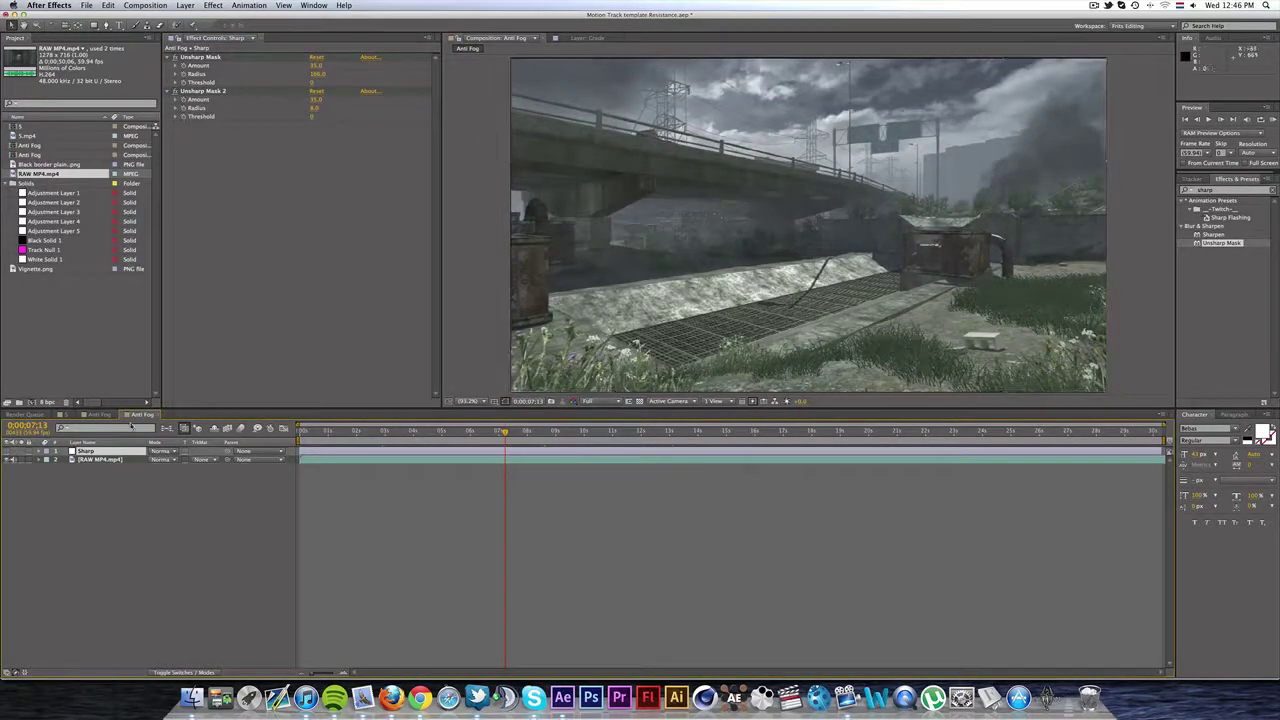
click(9, 451)
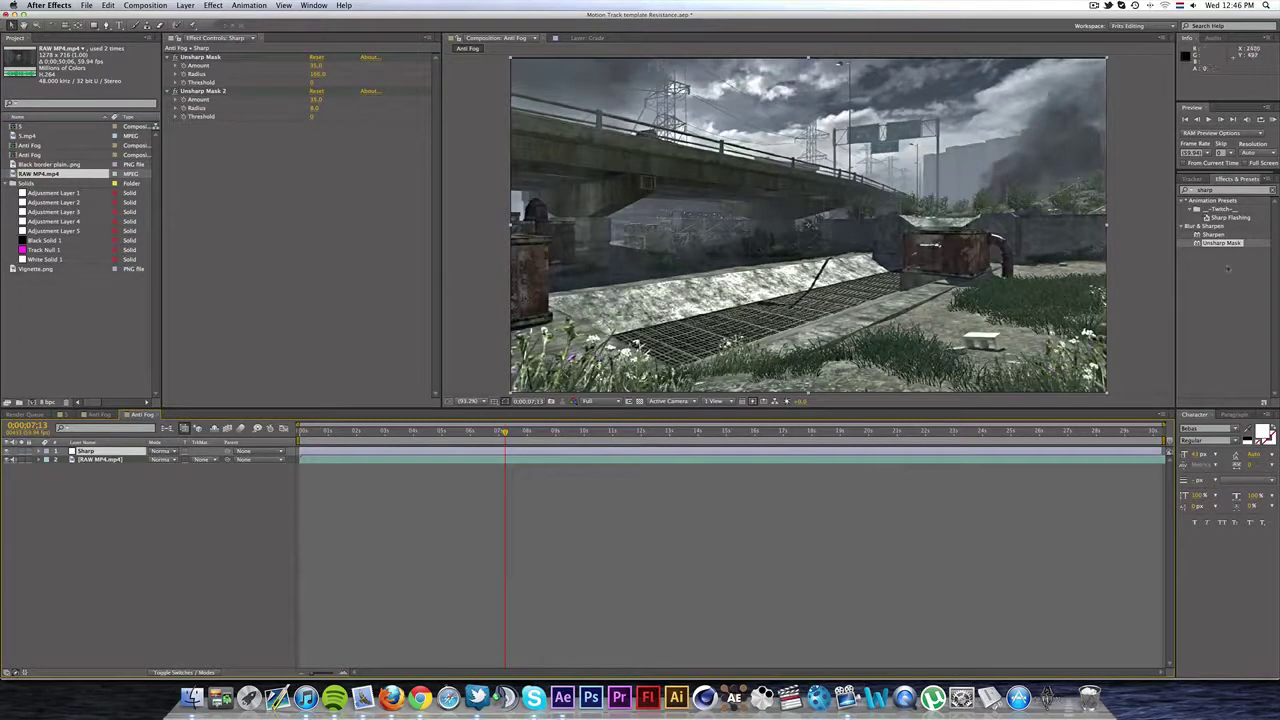
Step: Add a Sharpen effect to the Sharp layer, set Amount 11, then scrub it higher
drag(1220, 243, 720, 454)
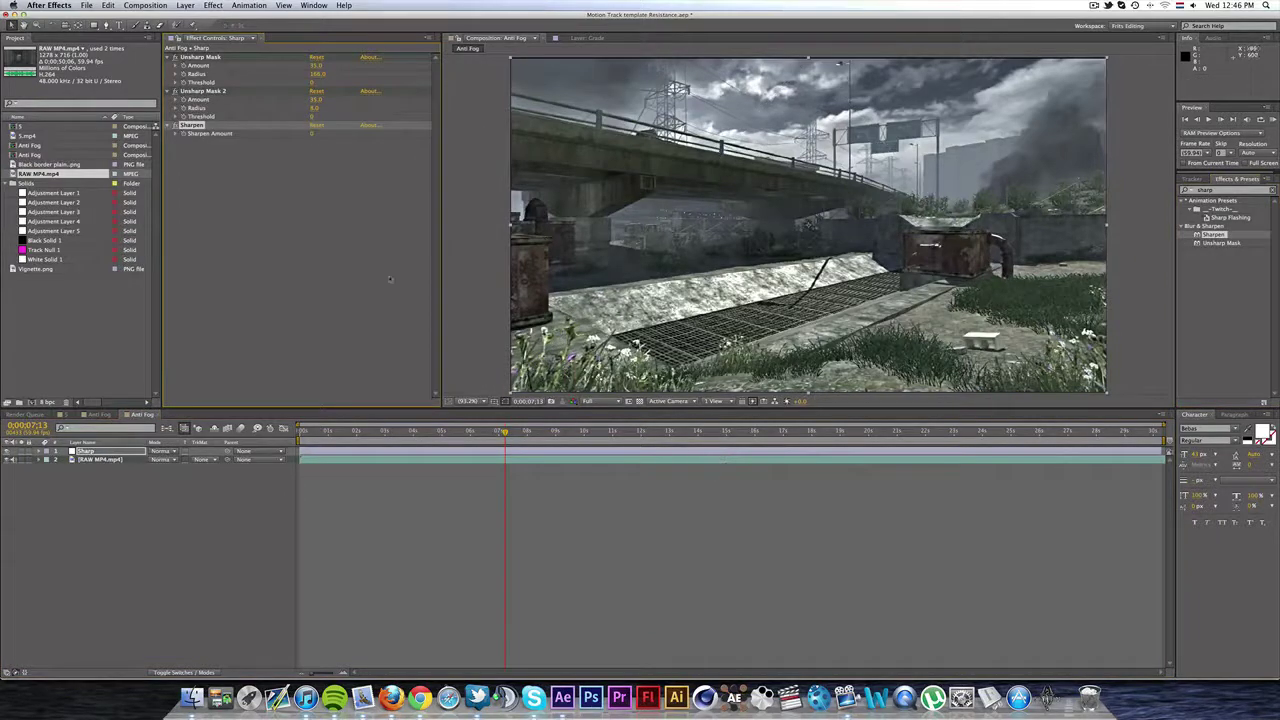
click(312, 134)
text(11)
key(Return)
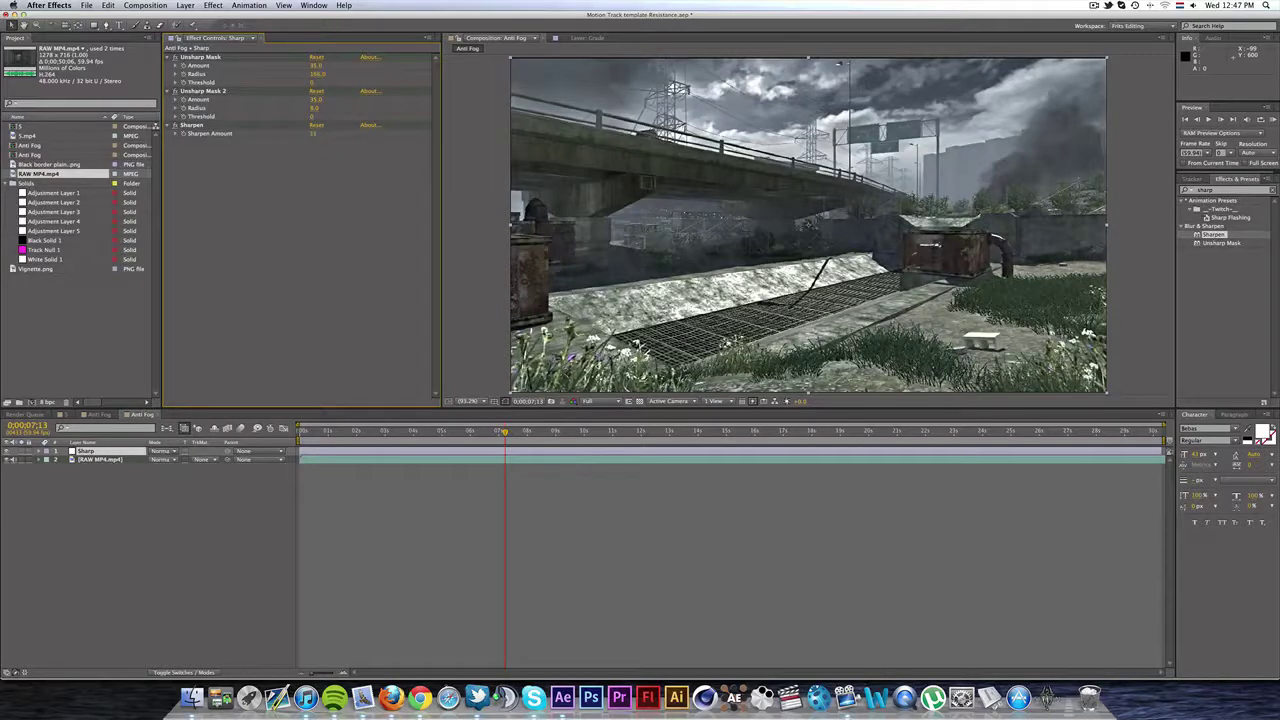
drag(313, 133, 340, 133)
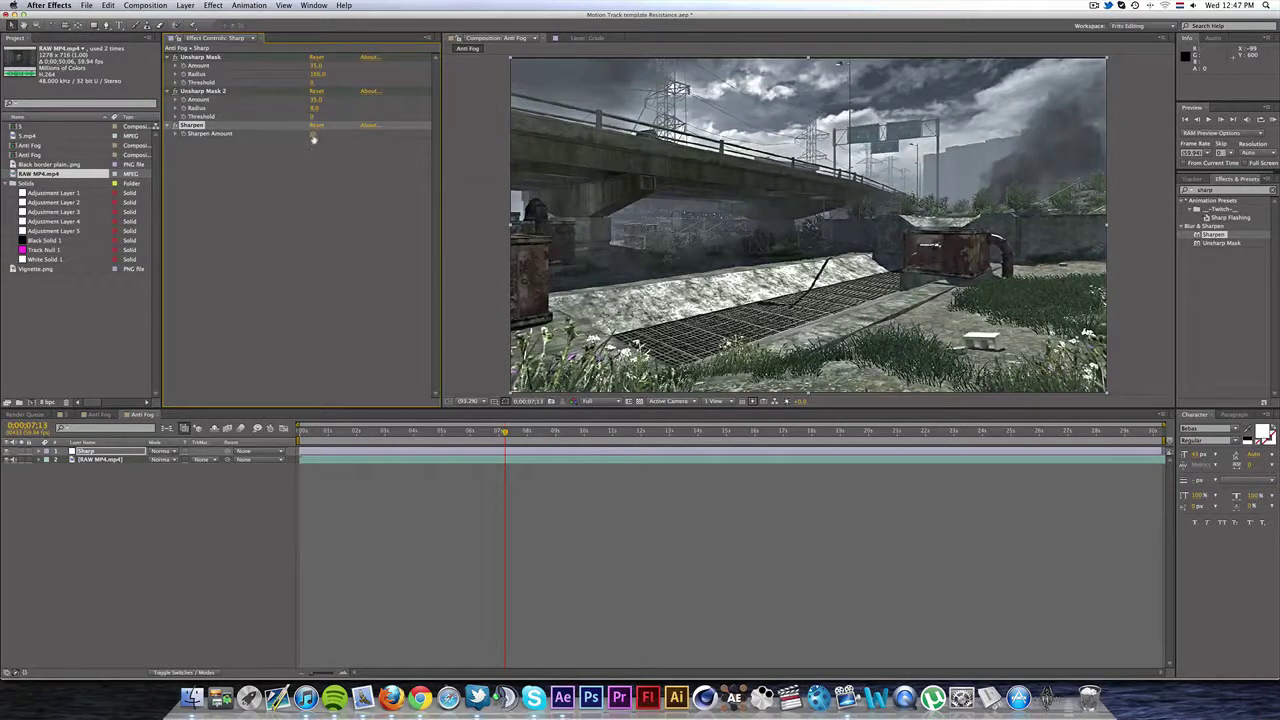
Step: Try Sharpen Amount 100, lower it to 15, and preview playback from an earlier frame
click(313, 134)
text(100)
key(Return)
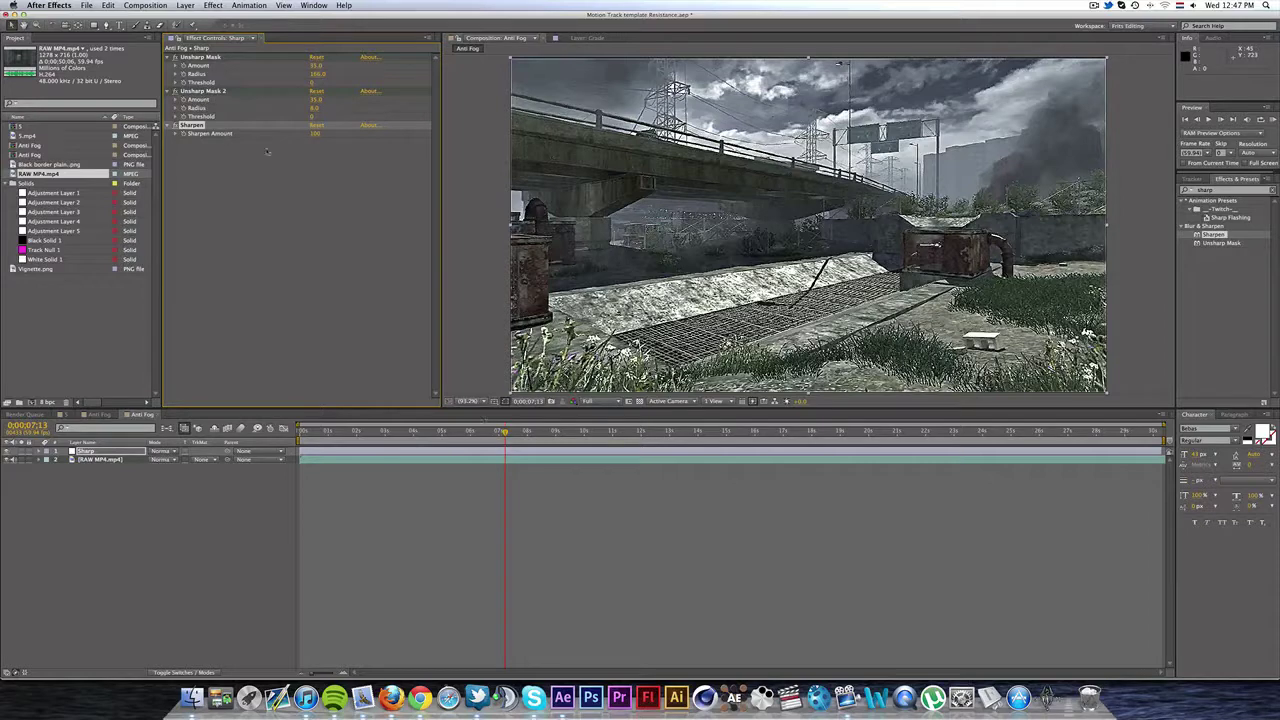
click(318, 134)
text(15)
key(Return)
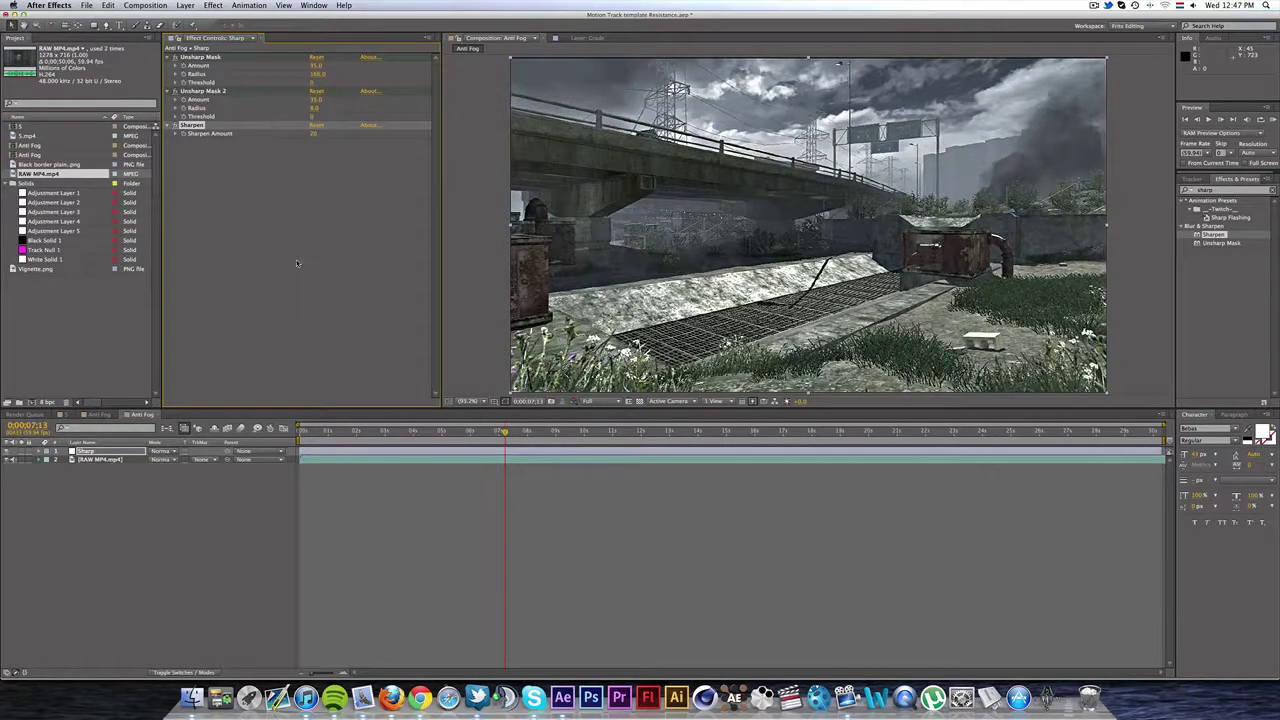
drag(505, 432, 472, 433)
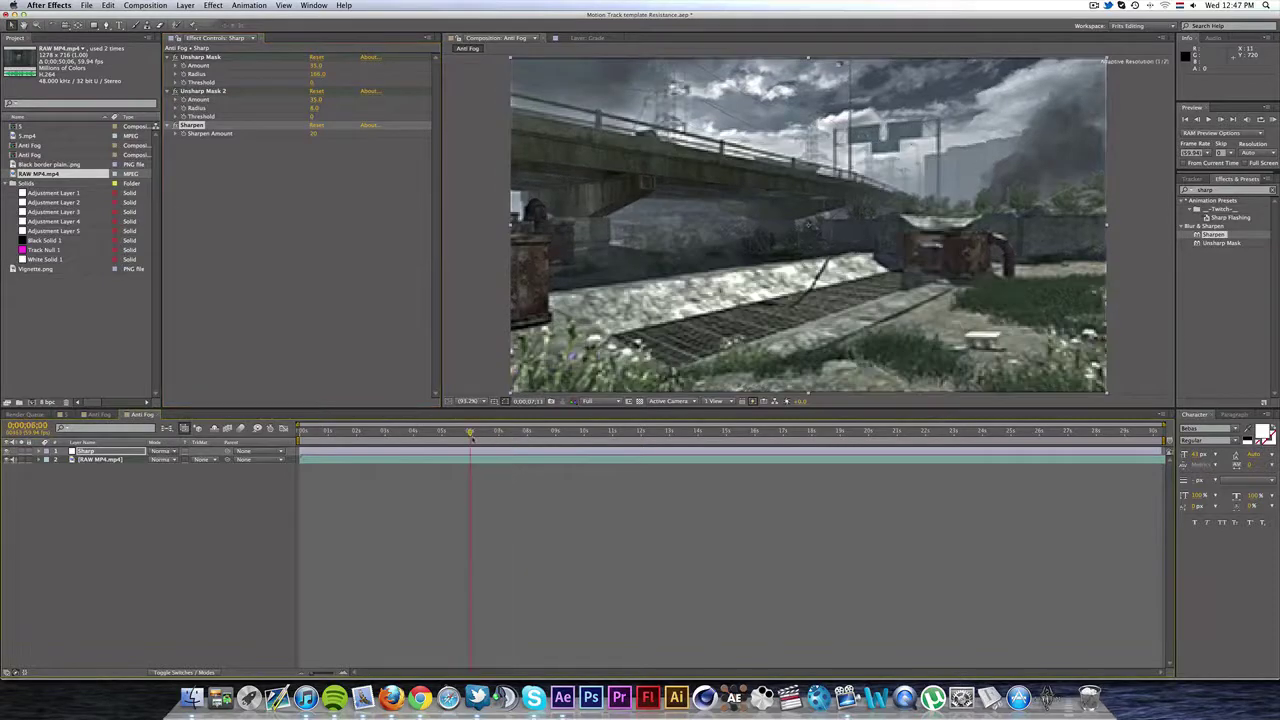
key(space)
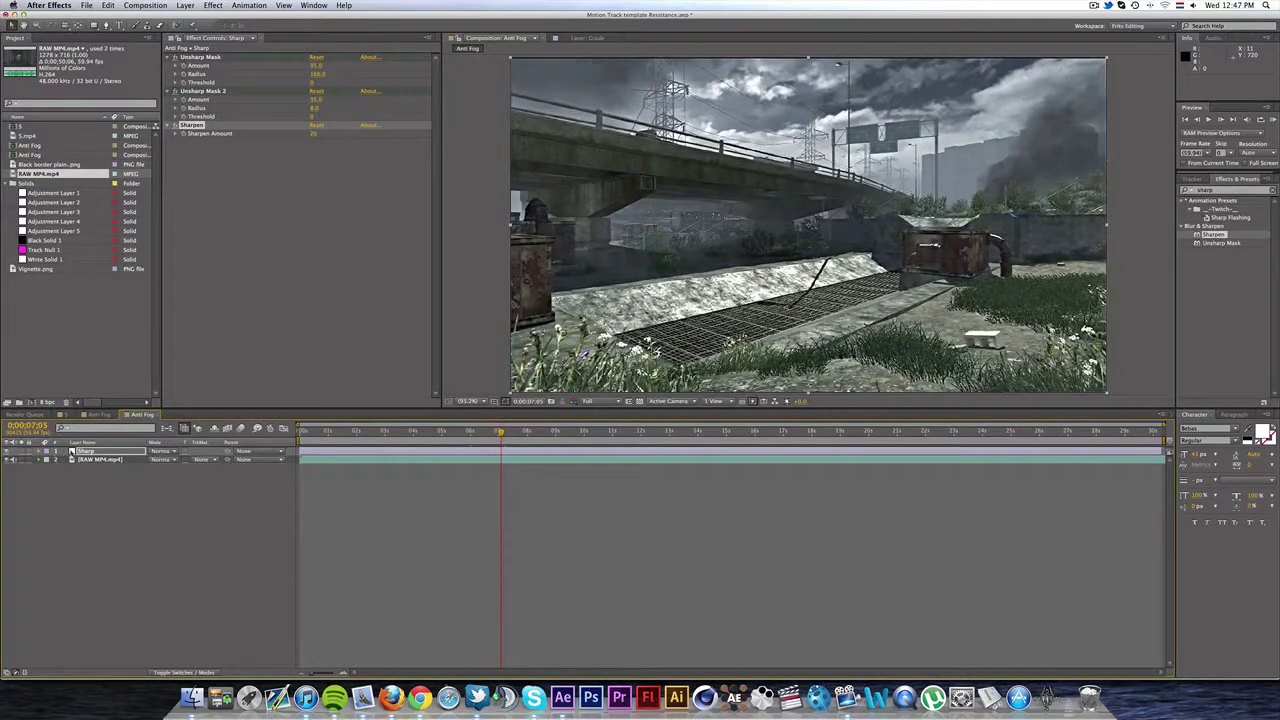
Step: Scale the RAW MP4.mp4 layer to about 101% and scrub later frames to check the edges
click(100, 459)
key(s)
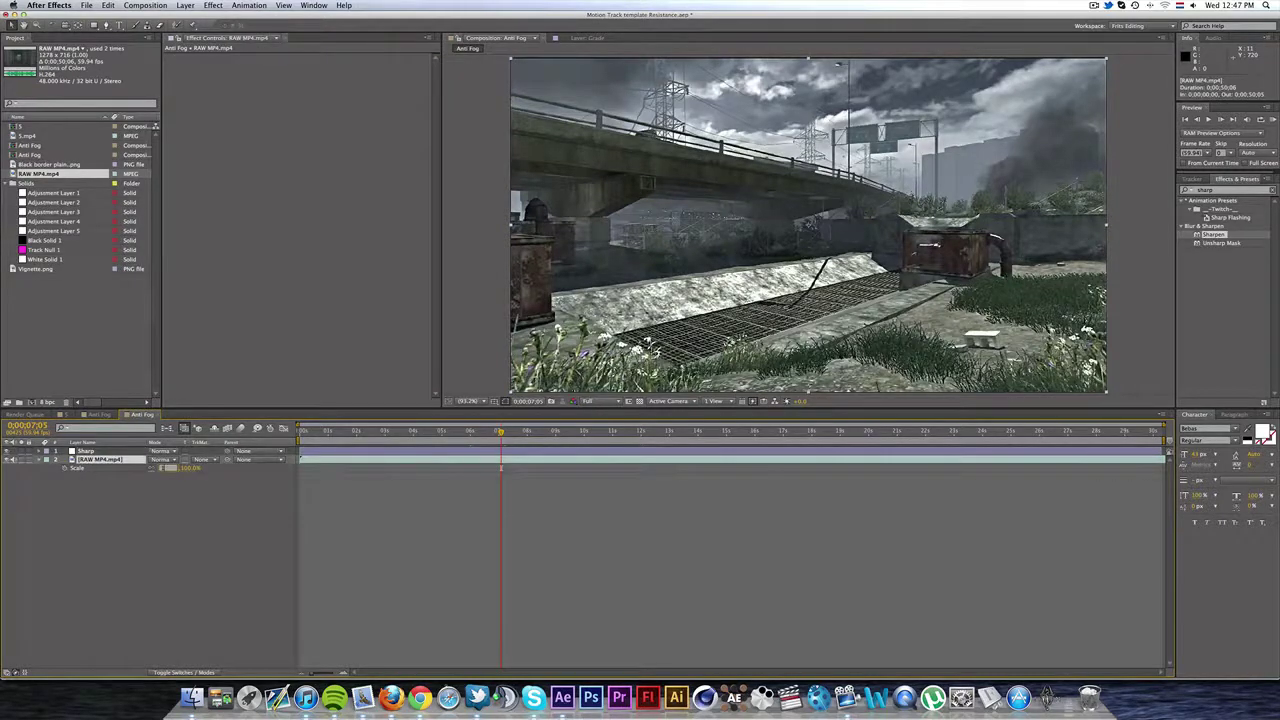
drag(178, 468, 182, 468)
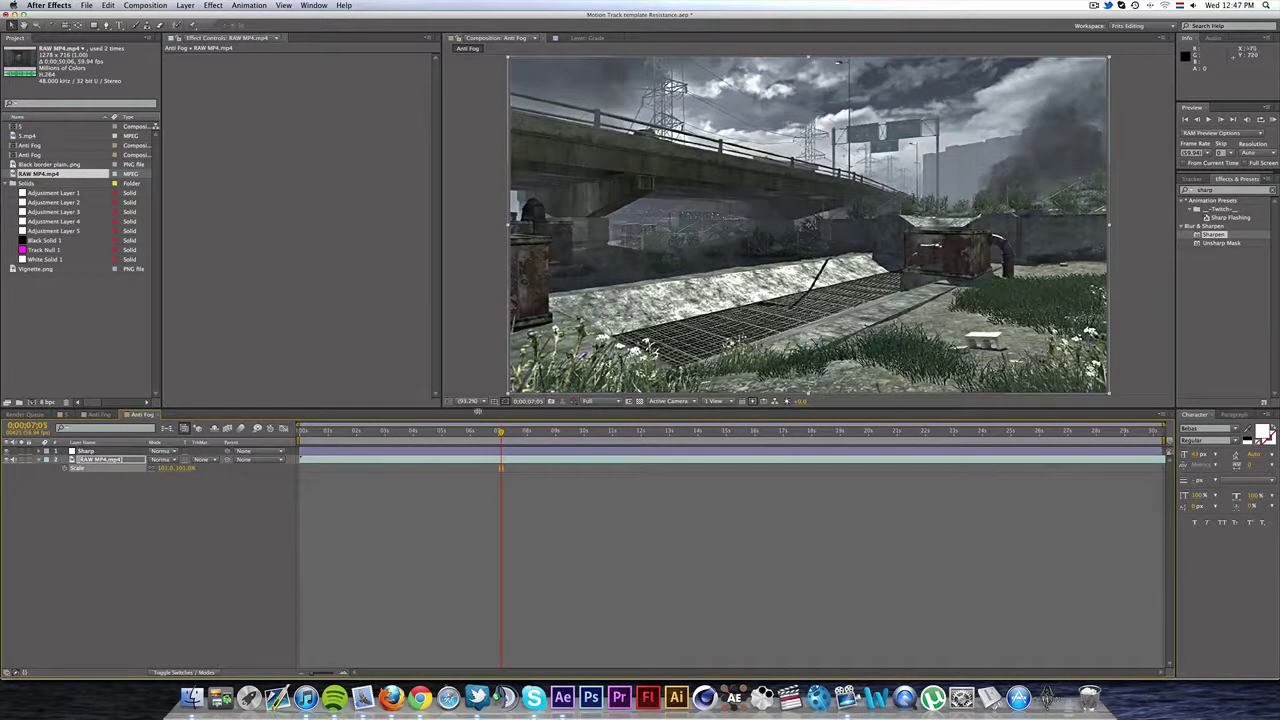
drag(501, 431, 520, 431)
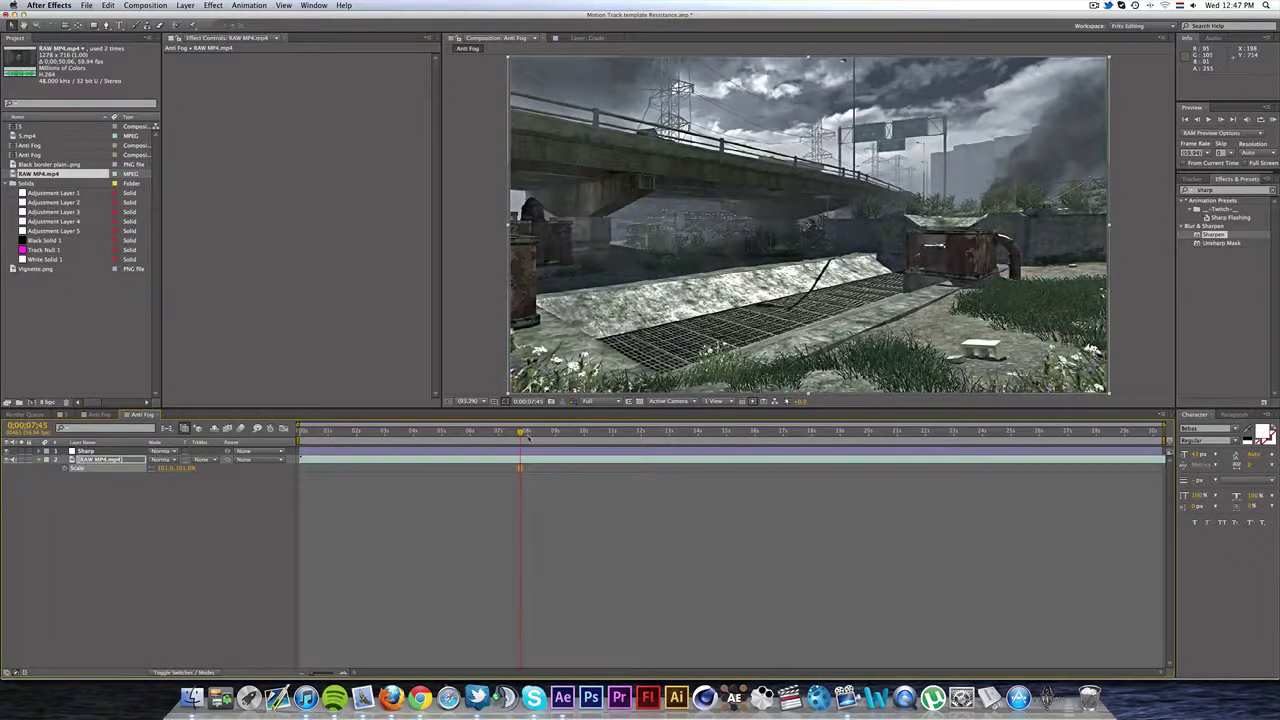
drag(520, 432, 584, 432)
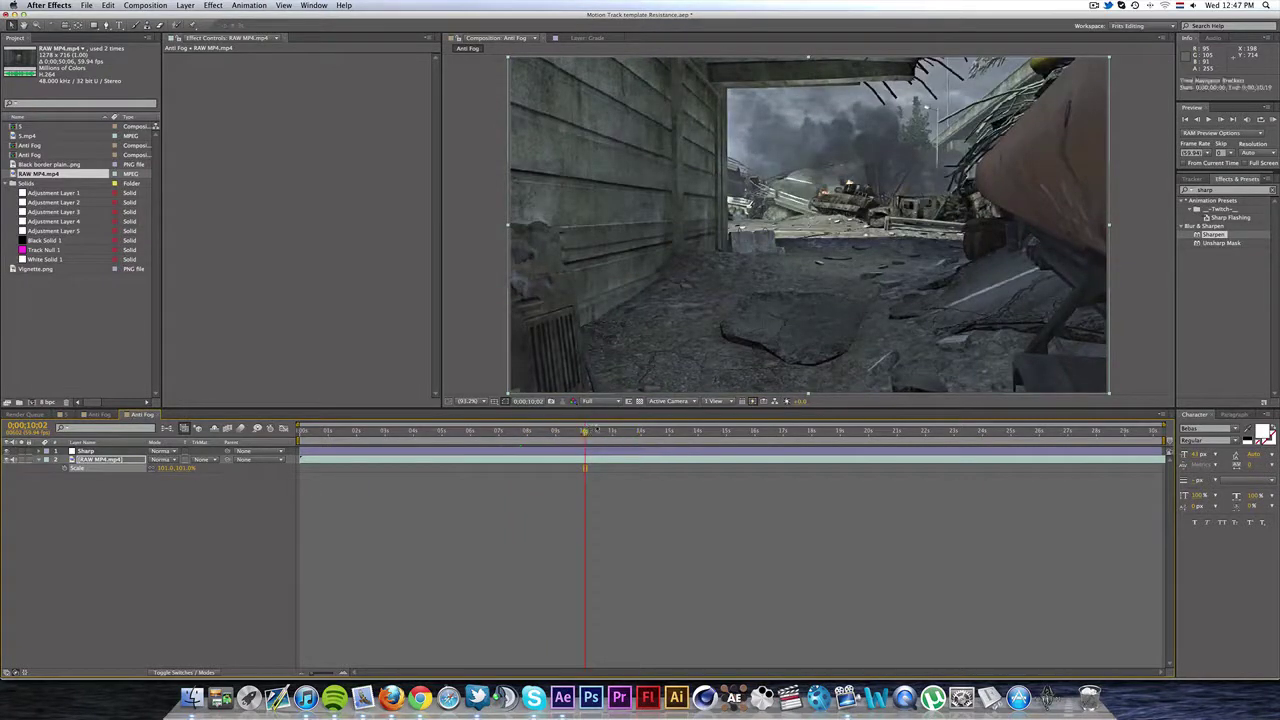
Step: Return to the bridge frame, select the Sharp layer and all its effects, and scrub back to compare
click(568, 432)
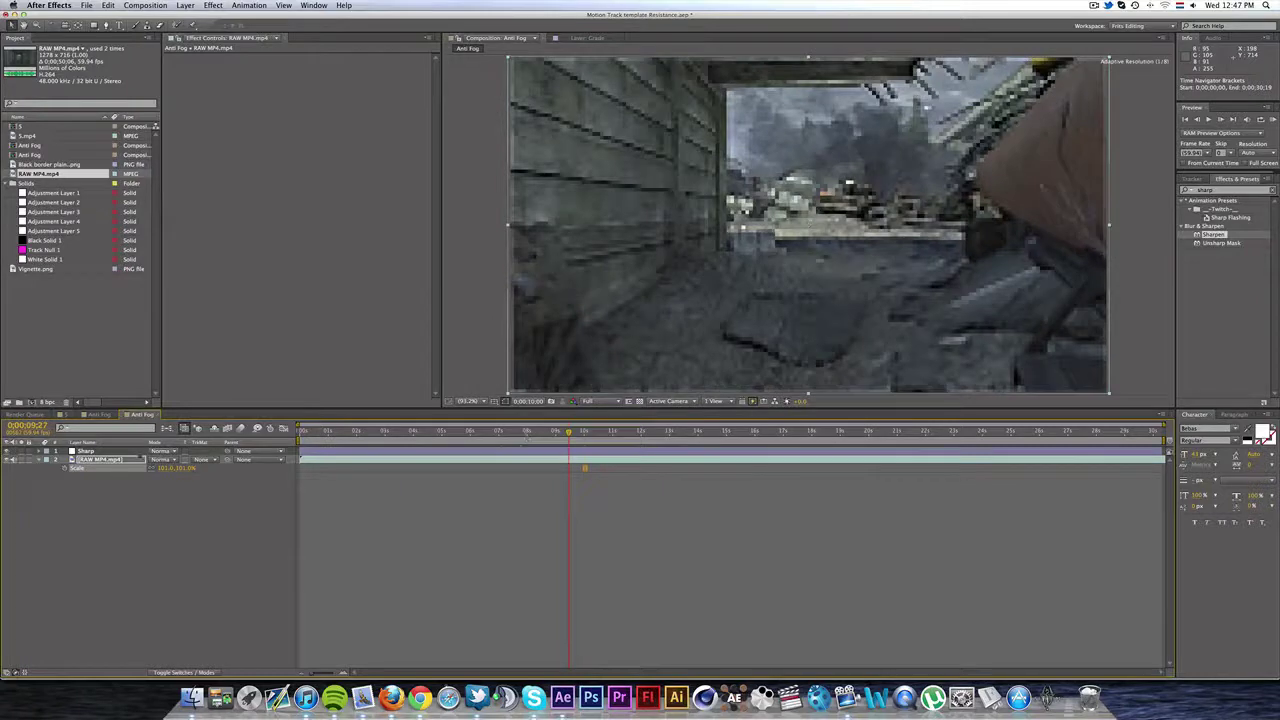
click(86, 451)
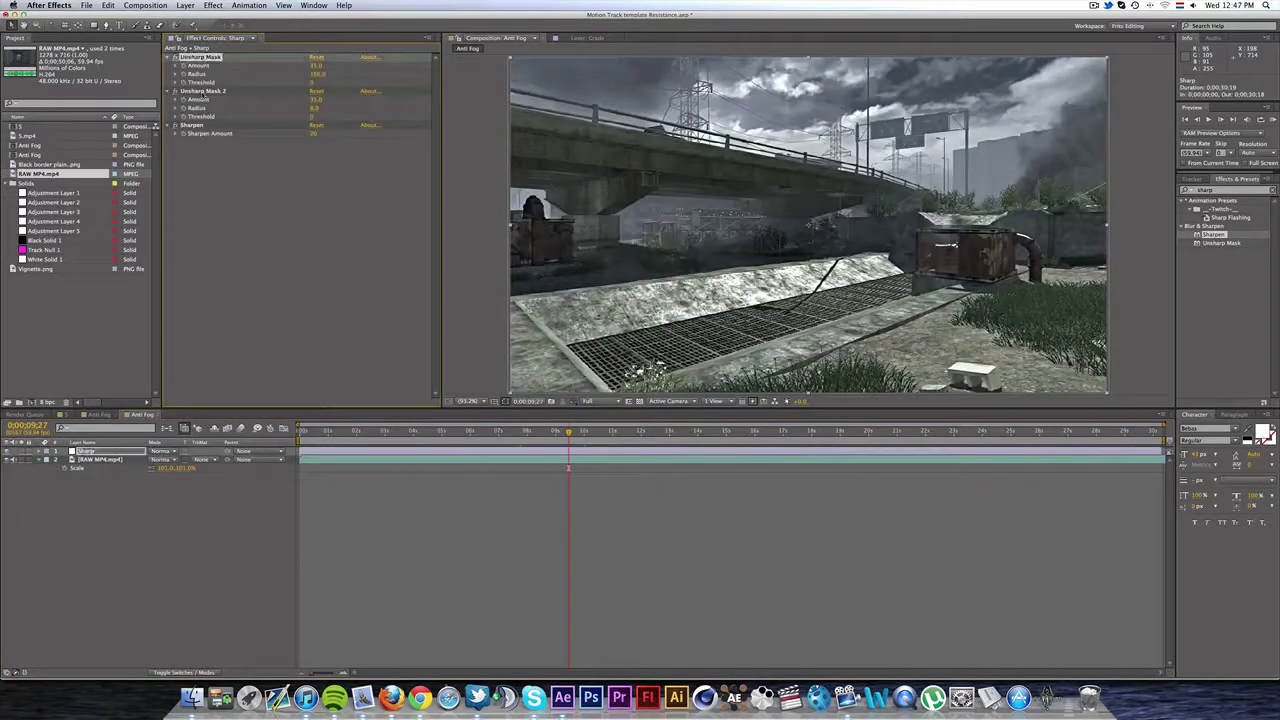
click(200, 57)
shift+click(192, 125)
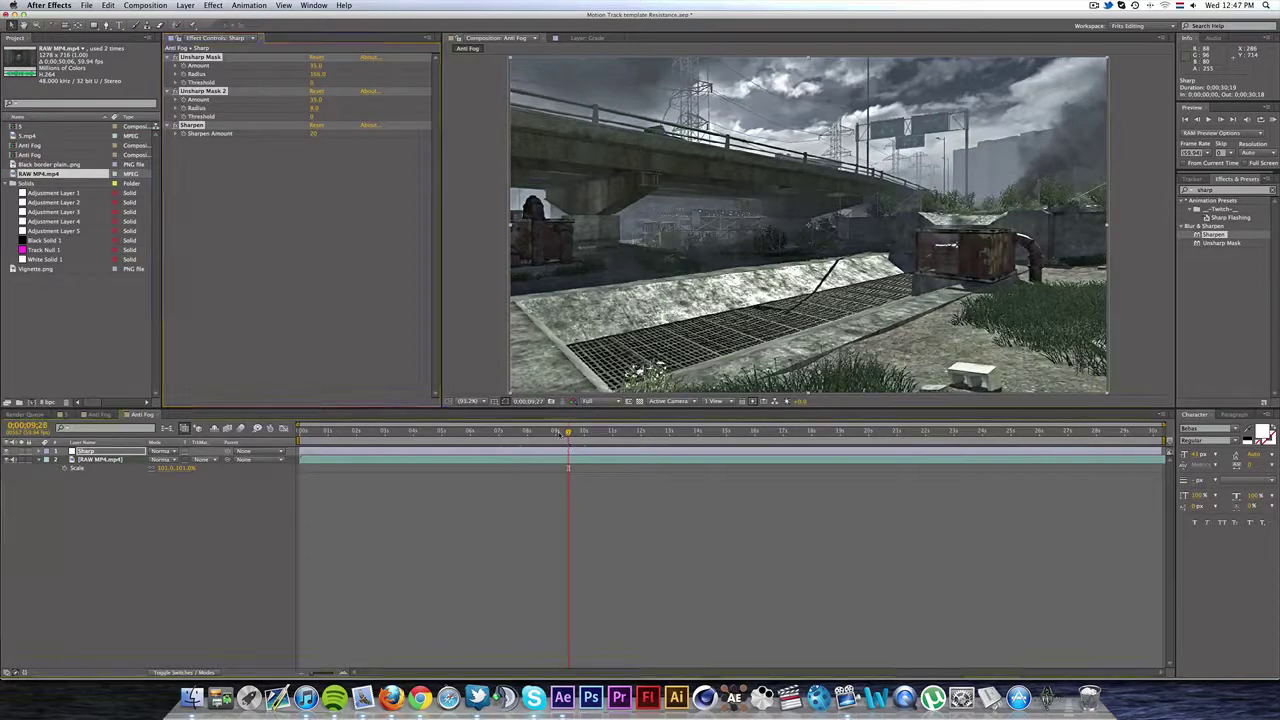
drag(568, 432, 558, 432)
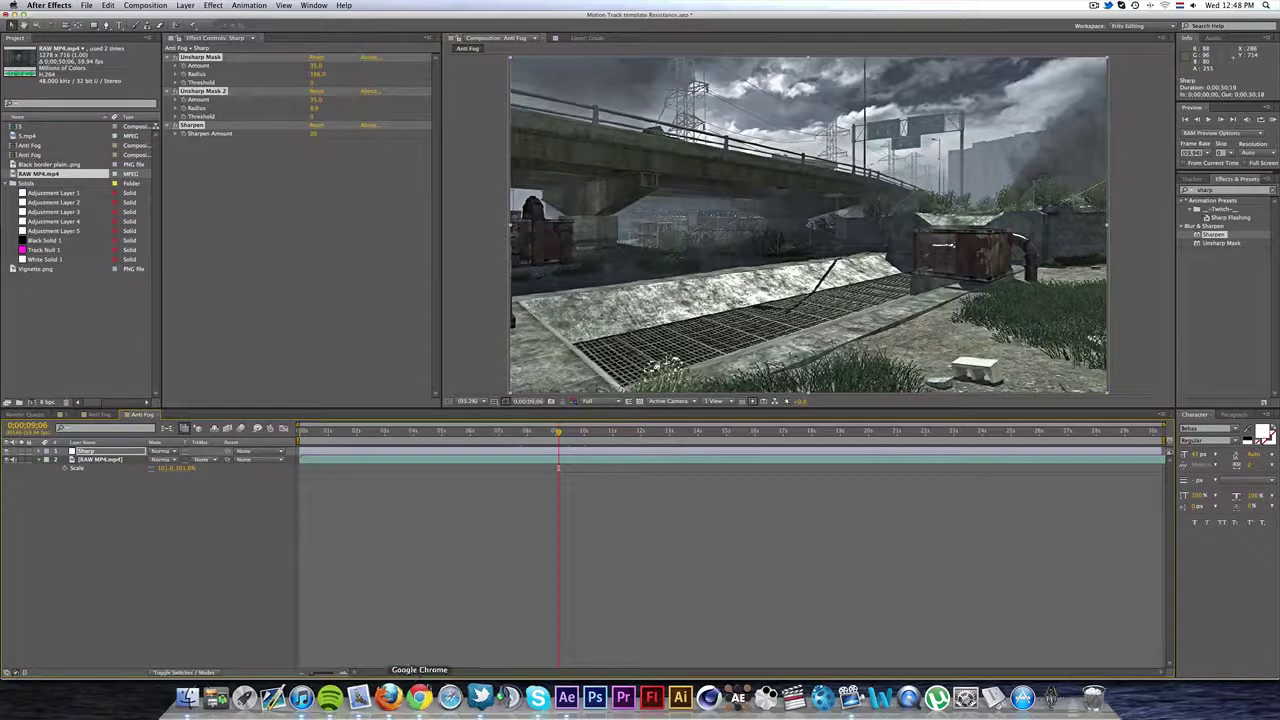
click(1094, 5)
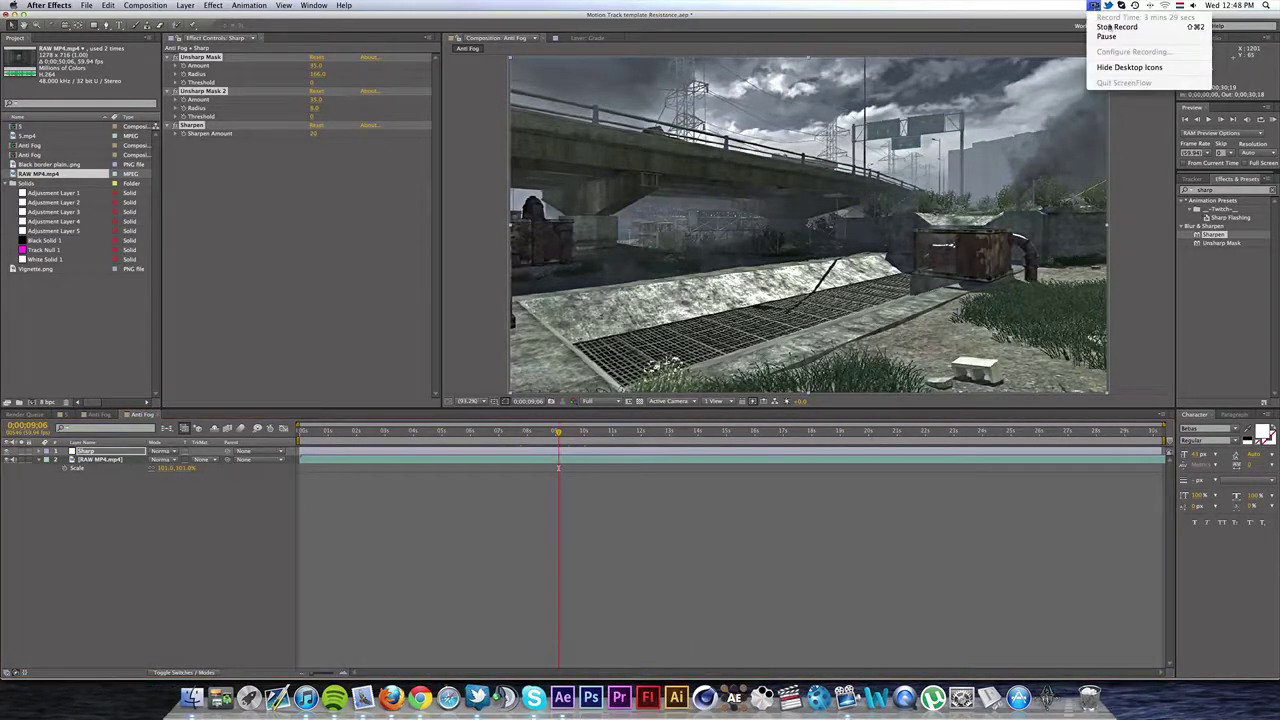